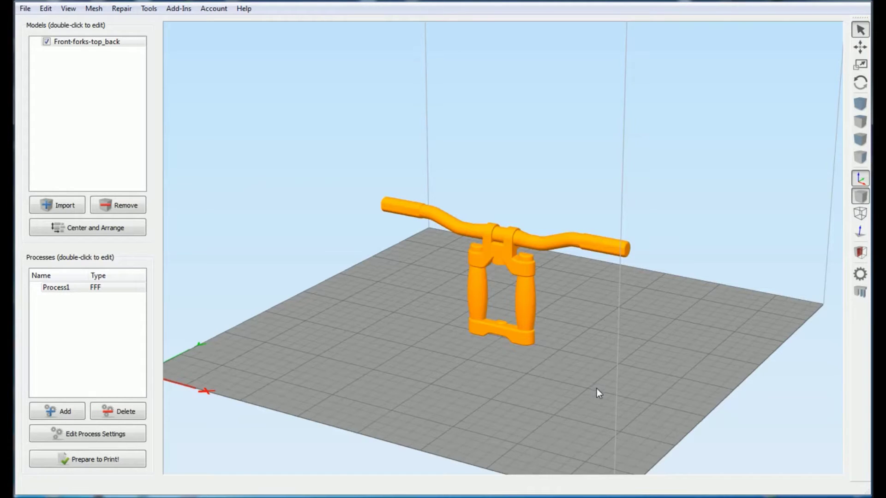
# Step: Orbit the build plate to an angled view of the handlebar and open the Tools menu
pyautogui.moveTo(597, 389); pyautogui.dragTo(625, 359)
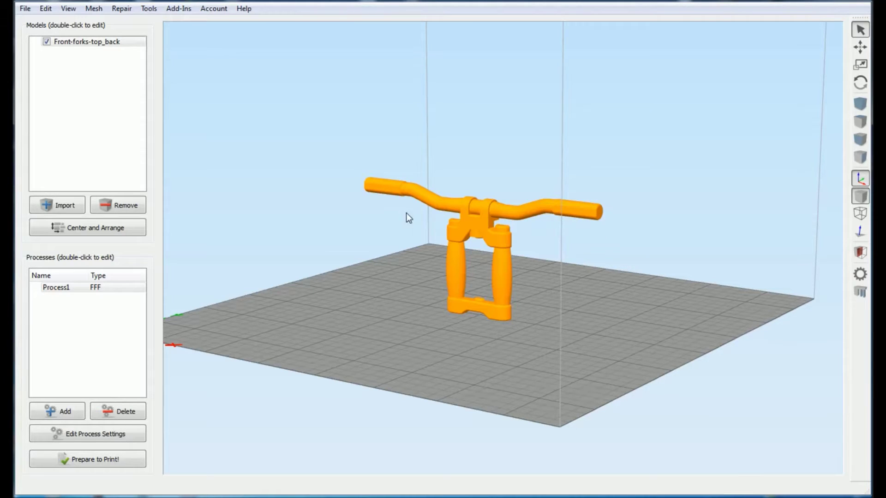
pyautogui.click(149, 9)
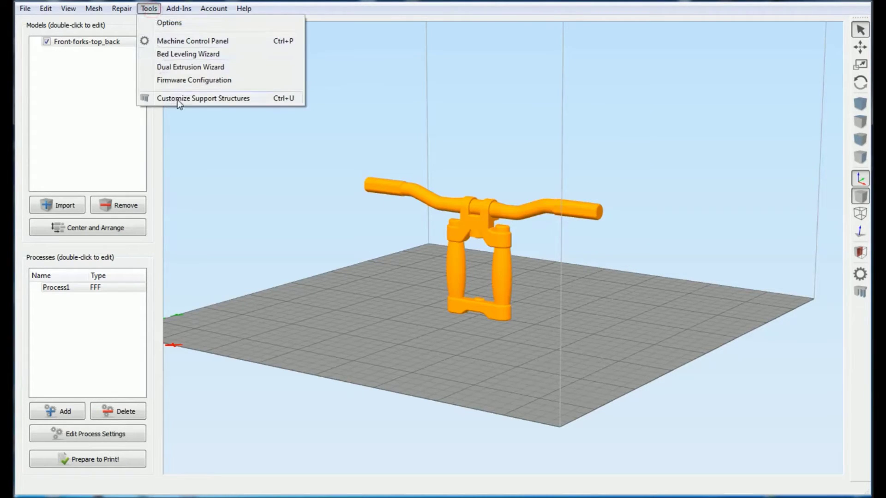
# Step: Open Customize Support Structures and generate automatic Normal supports with 4.00 mm pillars and 45° overhang
pyautogui.click(209, 98)
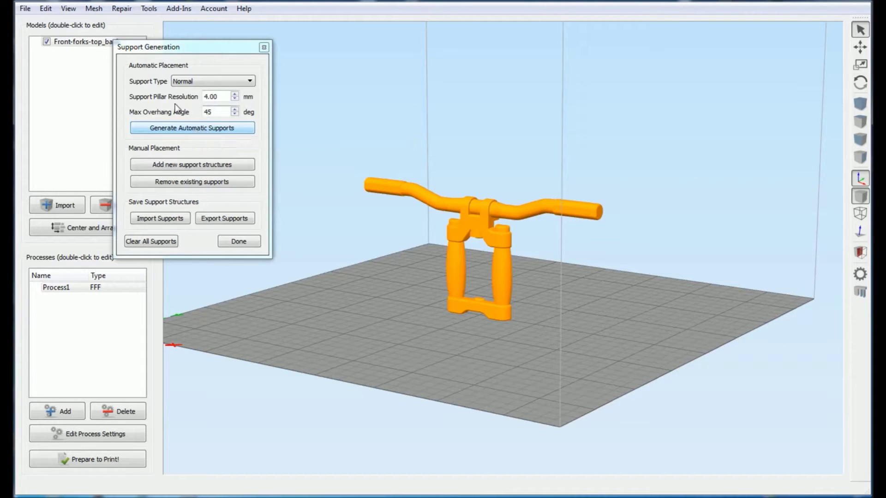
pyautogui.click(199, 128)
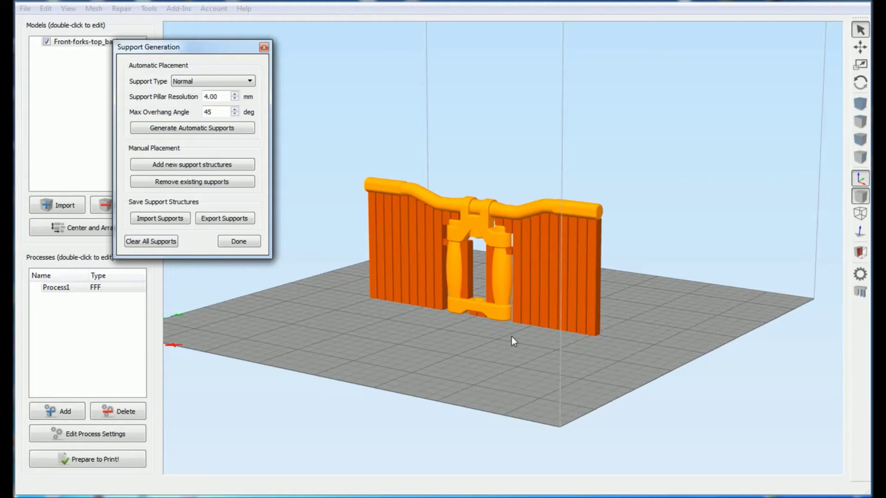
# Step: Move the Support Generation dialog aside and orbit around the handlebar to inspect the new pillars
pyautogui.scroll(6, 509, 330)
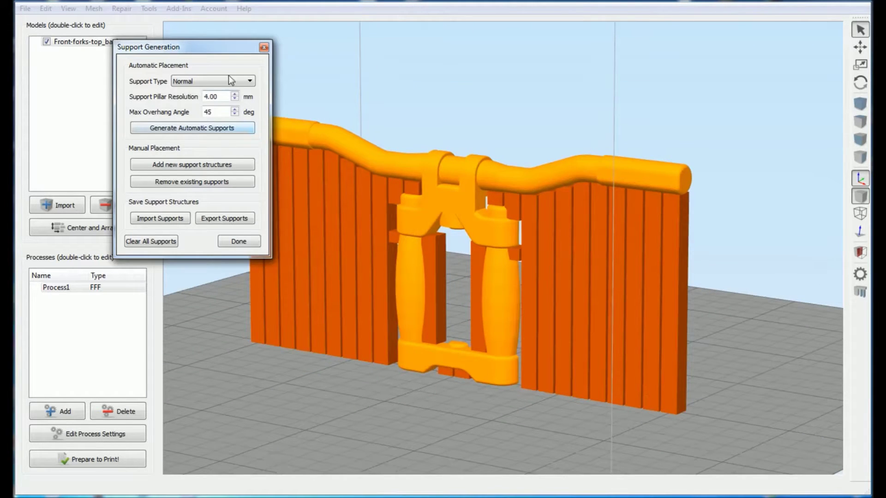
pyautogui.moveTo(211, 48); pyautogui.dragTo(128, 64)
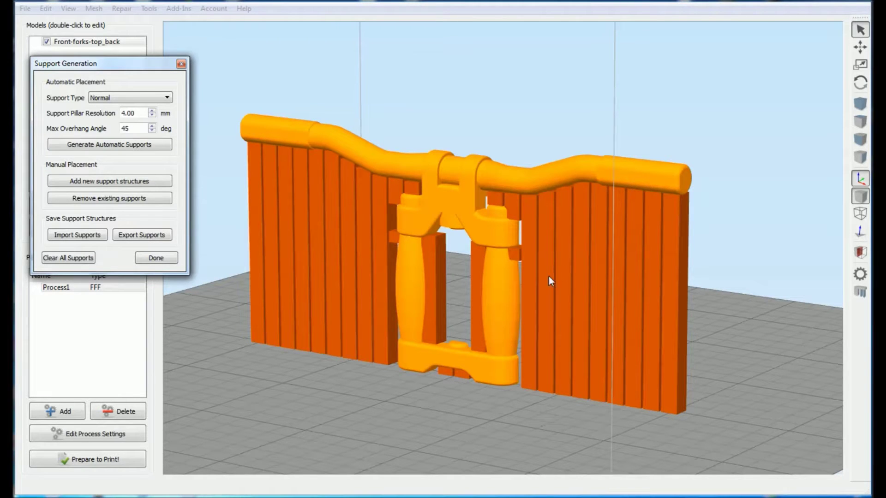
pyautogui.moveTo(524, 411); pyautogui.dragTo(380, 234)
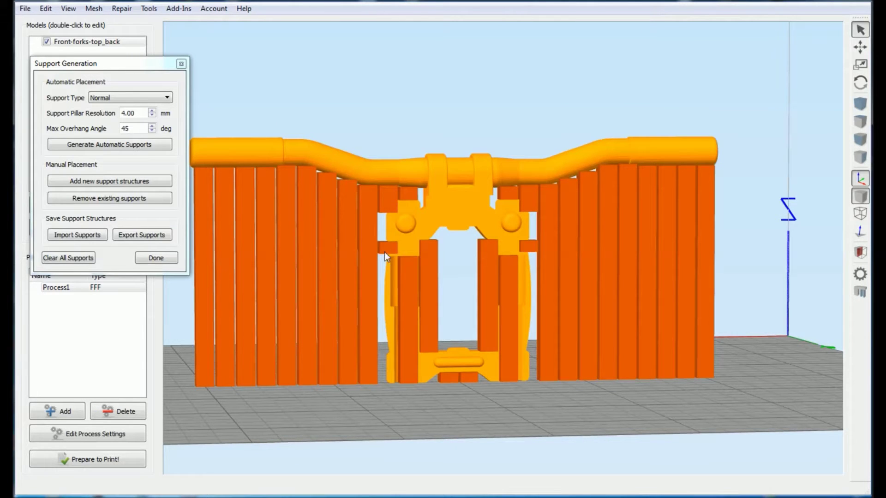
pyautogui.moveTo(396, 242); pyautogui.dragTo(556, 99)
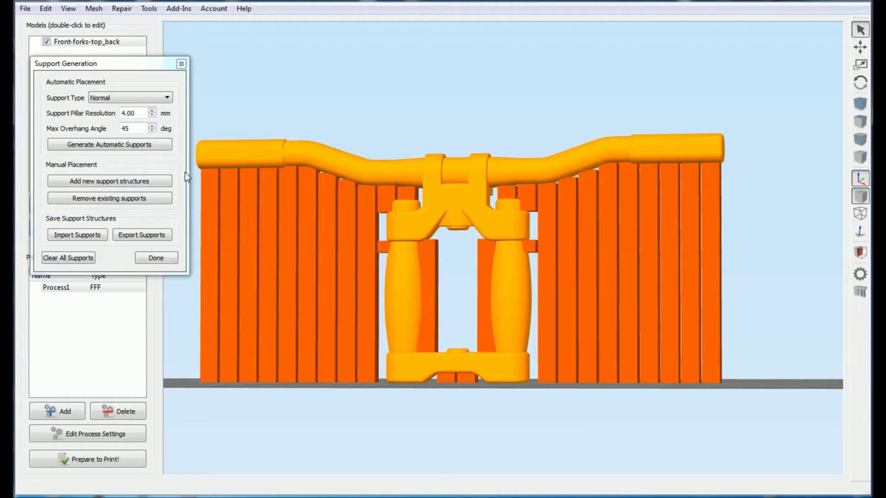
pyautogui.click(121, 198)
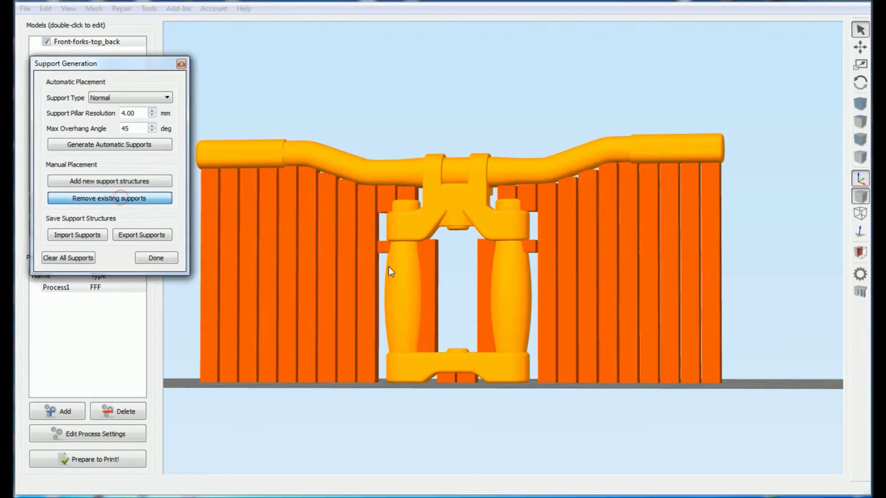
# Step: Delete the stubs beside the forks, the front fork pillars and both pillars inside the fork opening
pyautogui.click(383, 247)
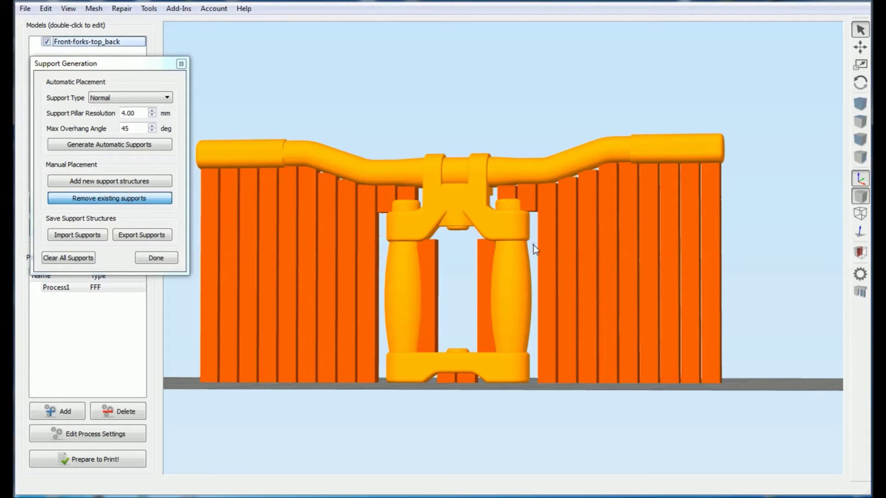
pyautogui.click(533, 245)
pyautogui.moveTo(608, 112); pyautogui.dragTo(413, 119)
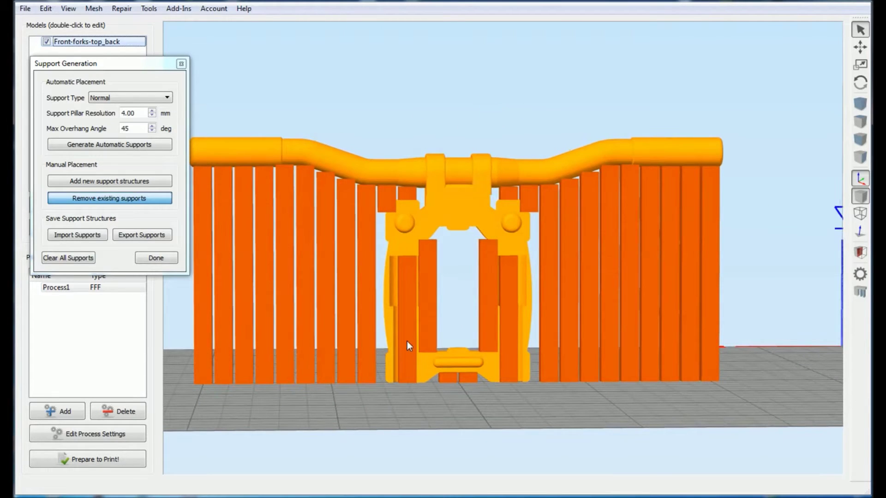
pyautogui.click(509, 302)
pyautogui.click(406, 309)
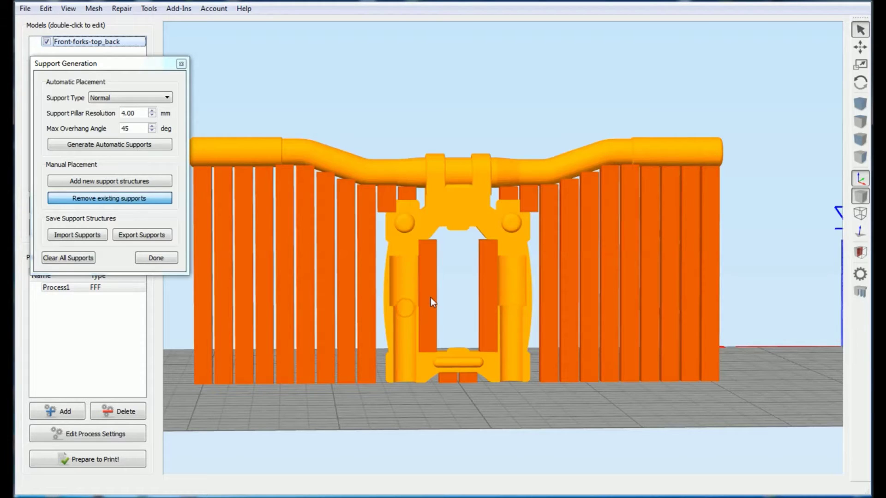
pyautogui.click(430, 298)
pyautogui.click(490, 306)
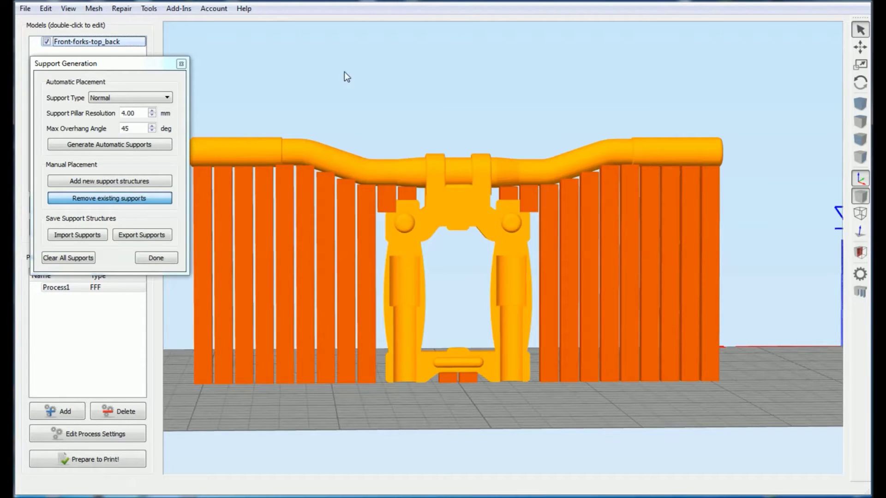
pyautogui.moveTo(347, 76); pyautogui.dragTo(460, 99)
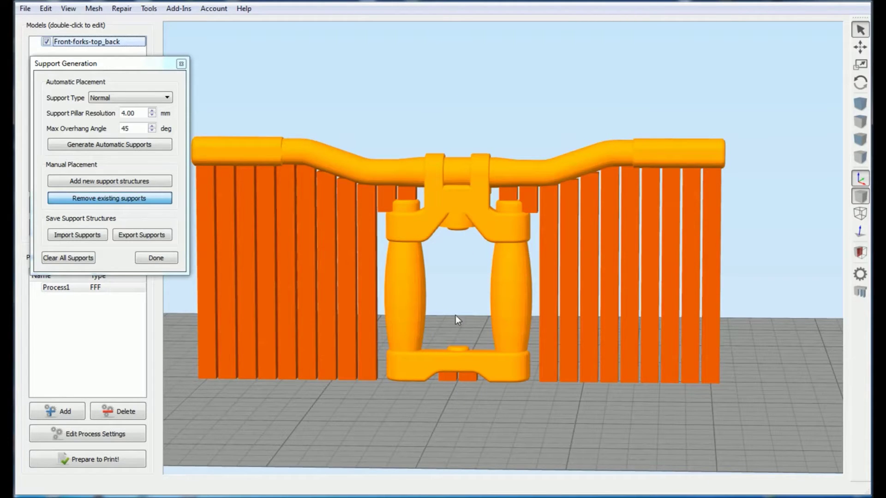
# Step: Place a single support pillar in the middle of the fork opening and close the support editor
pyautogui.click(99, 181)
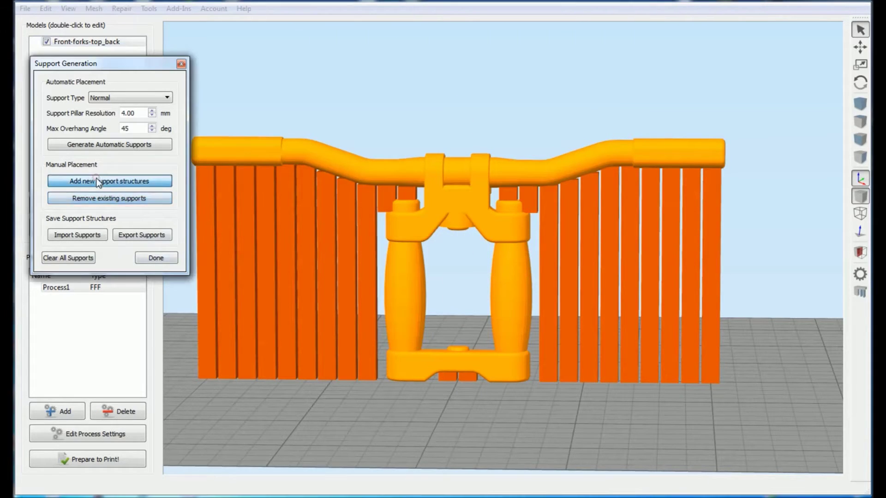
pyautogui.click(459, 351)
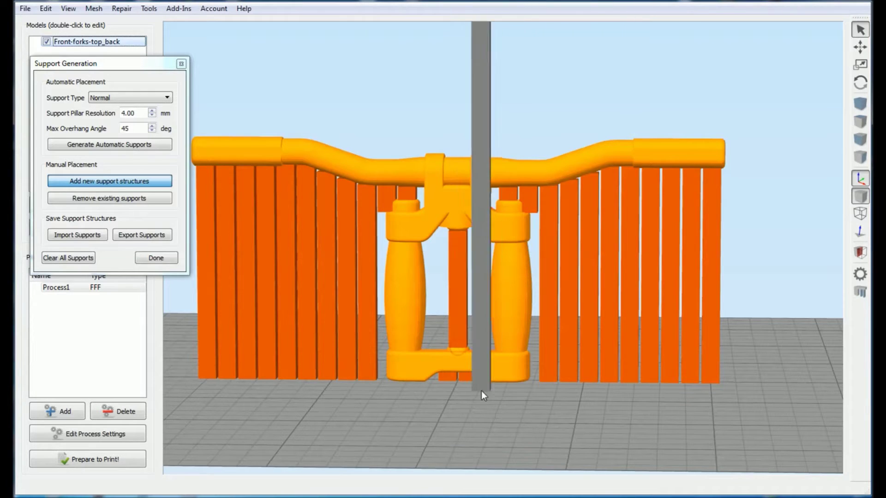
pyautogui.click(156, 255)
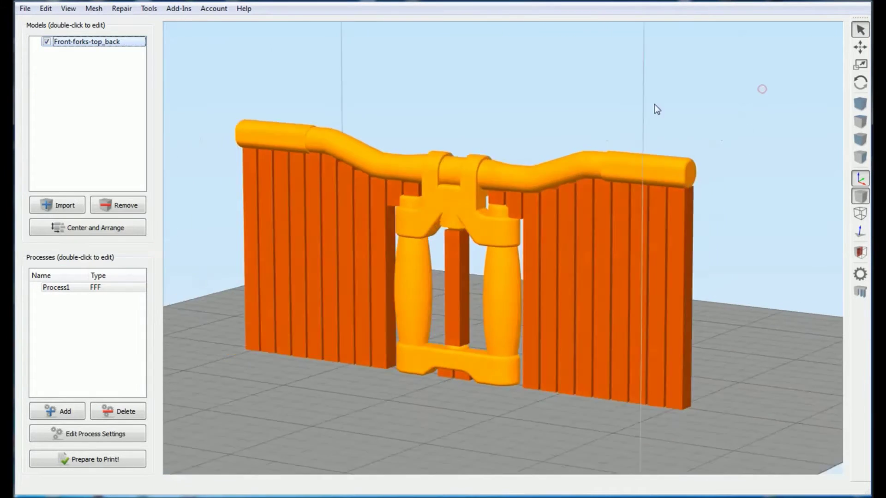
pyautogui.moveTo(657, 110); pyautogui.dragTo(328, 105)
pyautogui.scroll(3, 417, 116)
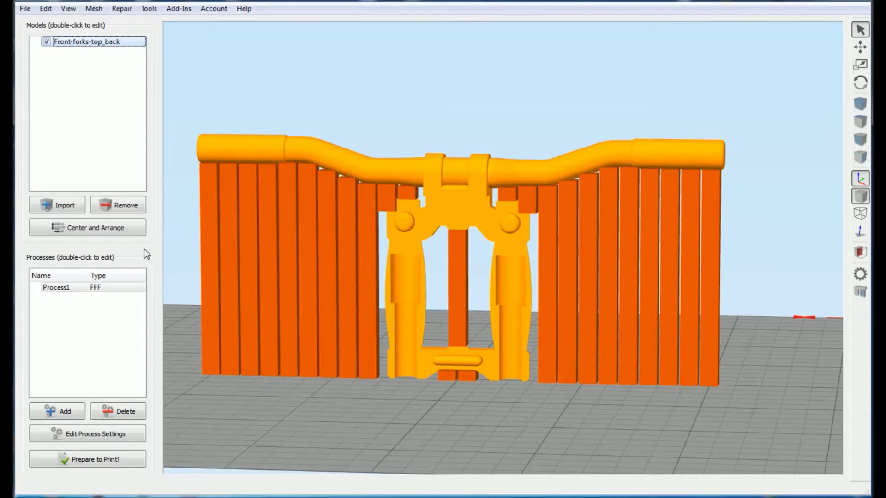
pyautogui.click(149, 9)
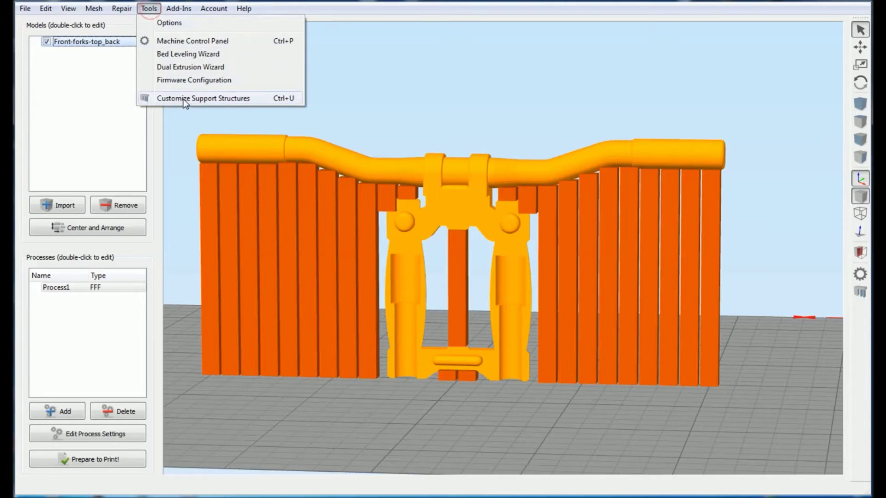
# Step: Reopen Support Generation, trial regenerating supports at 2.00 mm pillar resolution, then revert to 4.00 mm
pyautogui.click(182, 100)
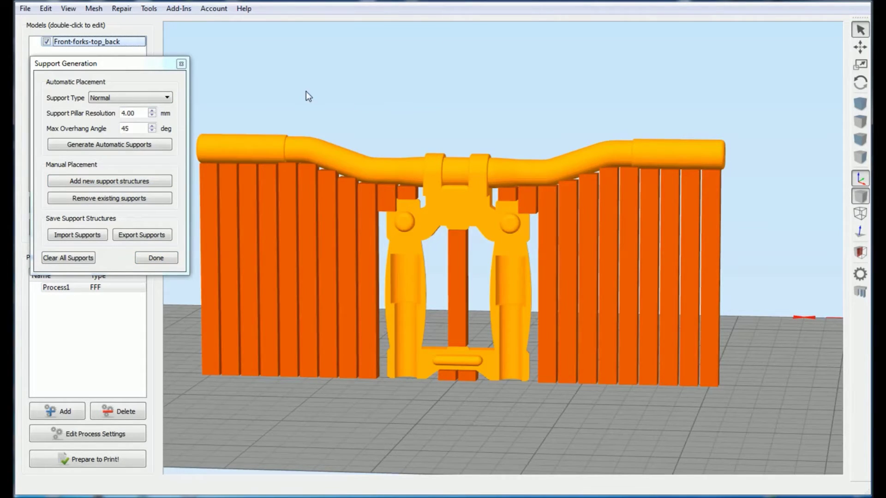
pyautogui.moveTo(308, 95); pyautogui.dragTo(333, 104)
pyautogui.click(151, 116)
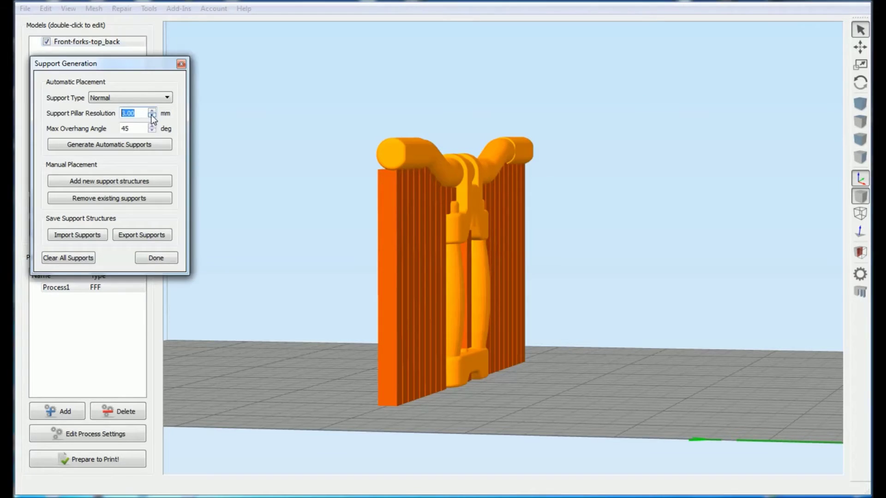
pyautogui.click(123, 145)
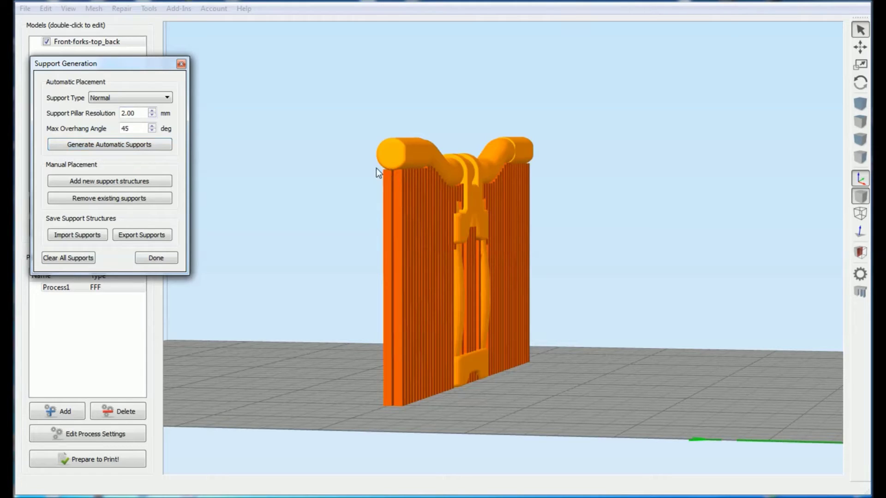
pyautogui.click(151, 111)
pyautogui.click(123, 145)
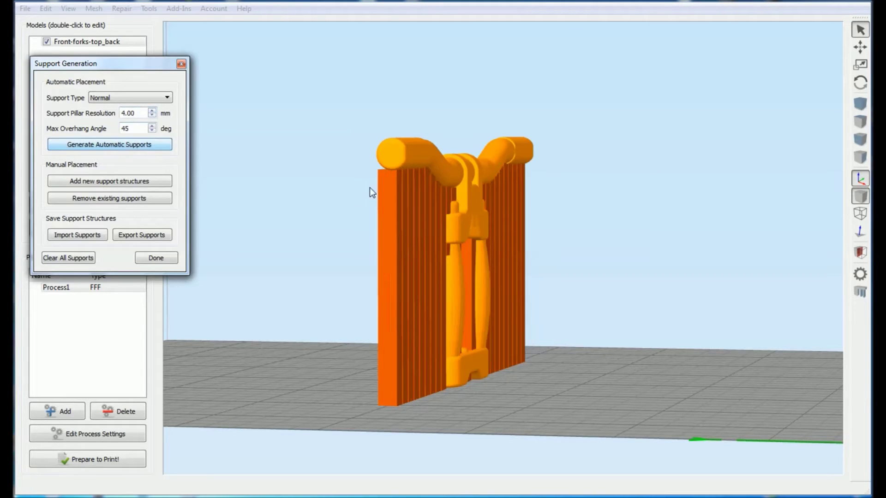
# Step: Regenerate the supports at 2.00 mm pillar resolution and orbit to a front view
pyautogui.moveTo(350, 191); pyautogui.dragTo(386, 190)
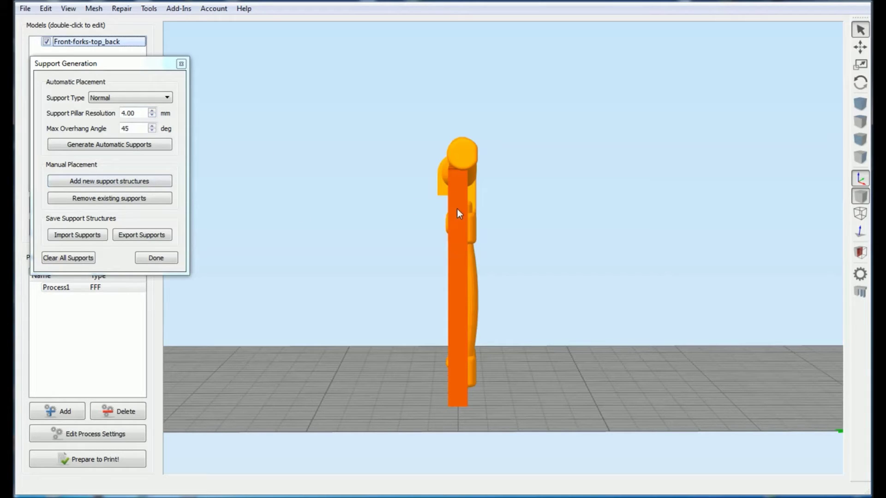
pyautogui.click(152, 115)
pyautogui.click(152, 115)
pyautogui.click(139, 143)
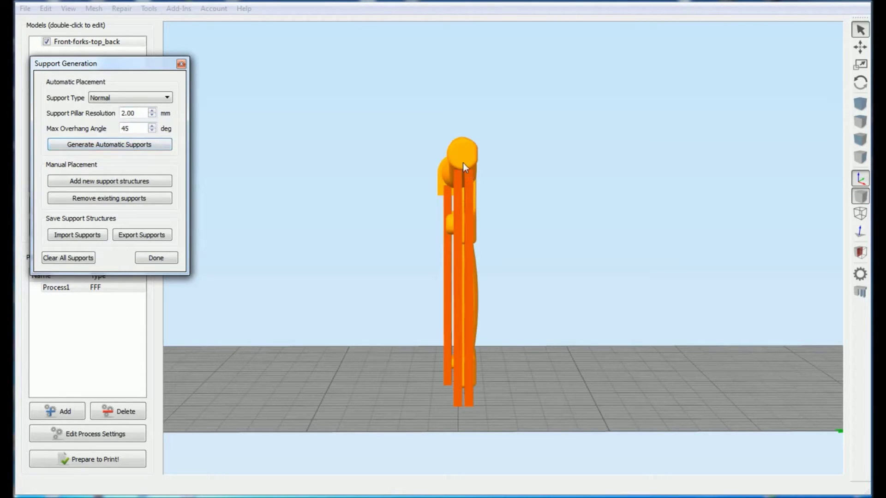
pyautogui.moveTo(388, 255); pyautogui.dragTo(610, 248)
pyautogui.moveTo(471, 283); pyautogui.dragTo(548, 286)
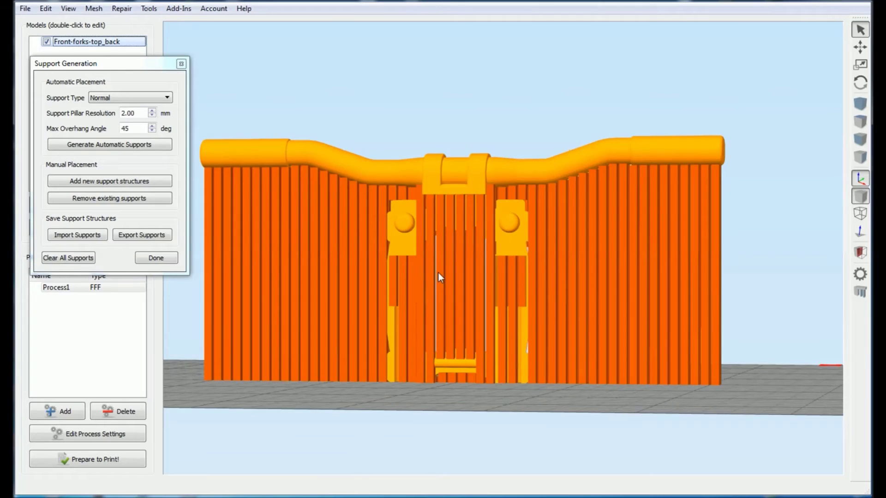
pyautogui.moveTo(438, 273); pyautogui.dragTo(478, 279)
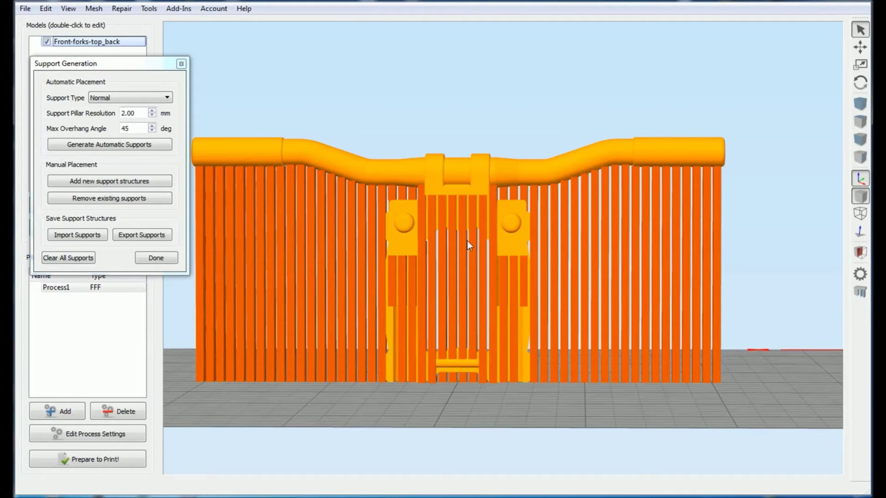
# Step: Remove the 2.00 mm support pillars covering and beside the left and right fork legs
pyautogui.click(109, 199)
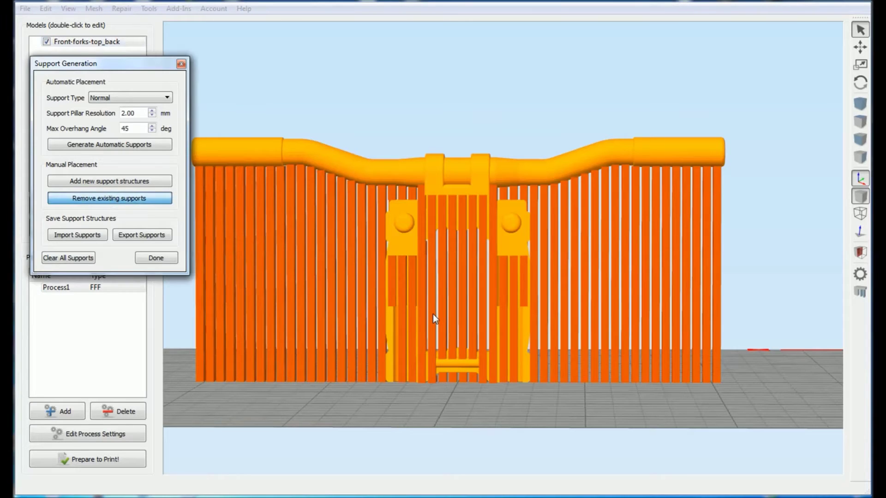
pyautogui.moveTo(391, 288); pyautogui.dragTo(413, 287)
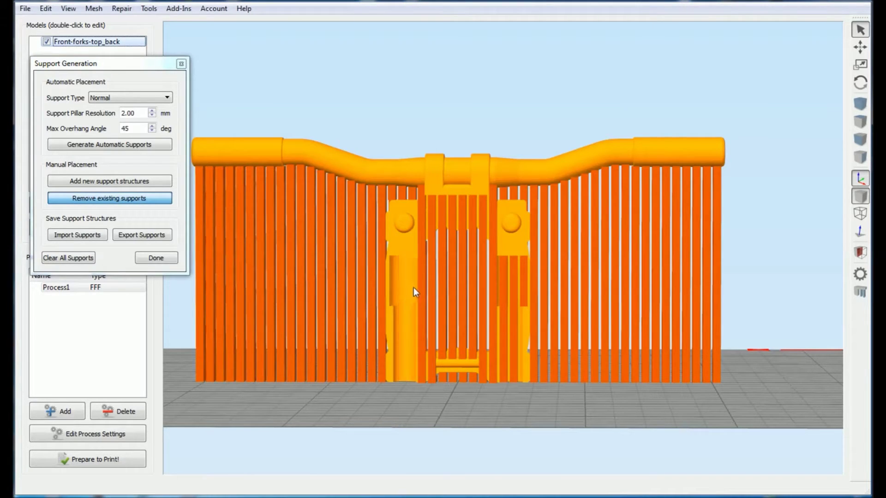
pyautogui.click(423, 254)
pyautogui.click(429, 256)
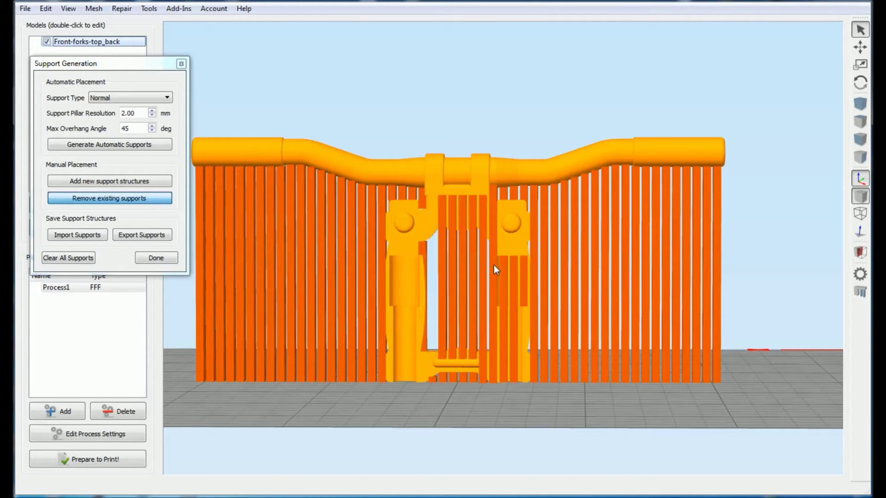
pyautogui.click(494, 265)
pyautogui.click(486, 268)
pyautogui.click(505, 273)
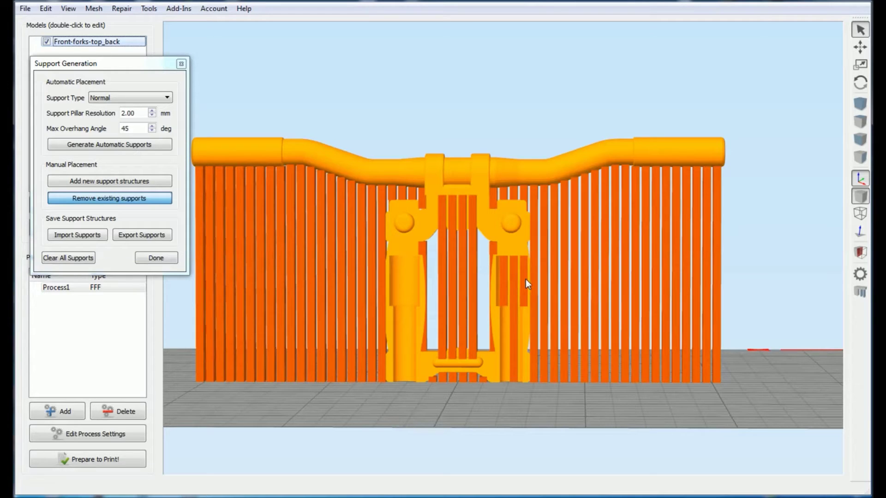
pyautogui.click(525, 283)
pyautogui.click(514, 285)
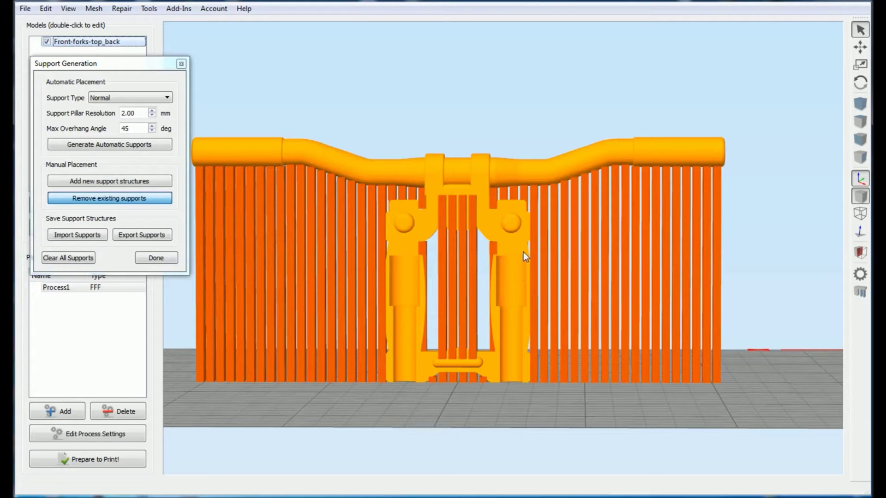
pyautogui.moveTo(648, 97); pyautogui.dragTo(399, 169)
pyautogui.scroll(3, 400, 168)
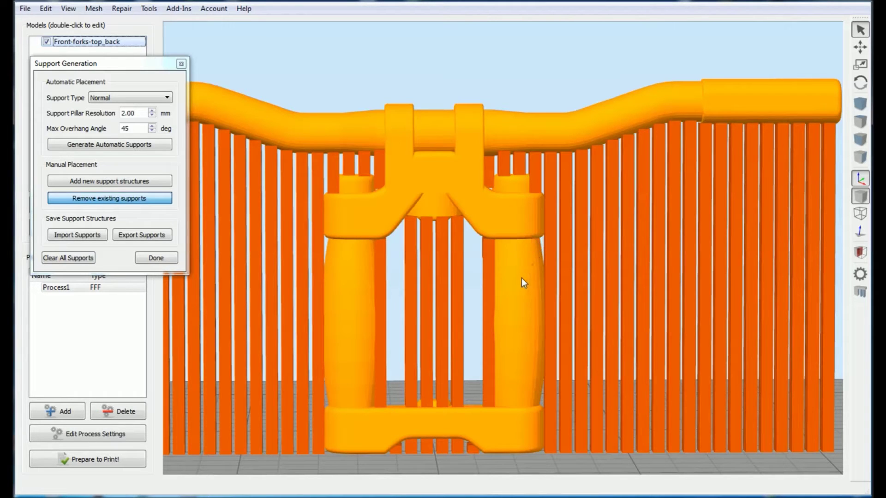
# Step: Remove the remaining pillars in front of both fork legs and orbit to confirm the forks are exposed
pyautogui.moveTo(510, 277); pyautogui.dragTo(347, 281)
pyautogui.click(378, 262)
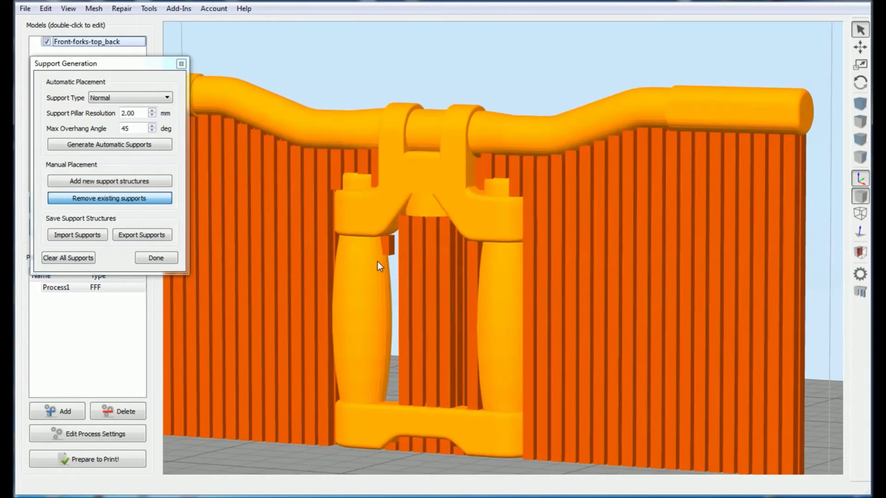
pyautogui.moveTo(413, 88); pyautogui.dragTo(644, 56)
pyautogui.click(491, 256)
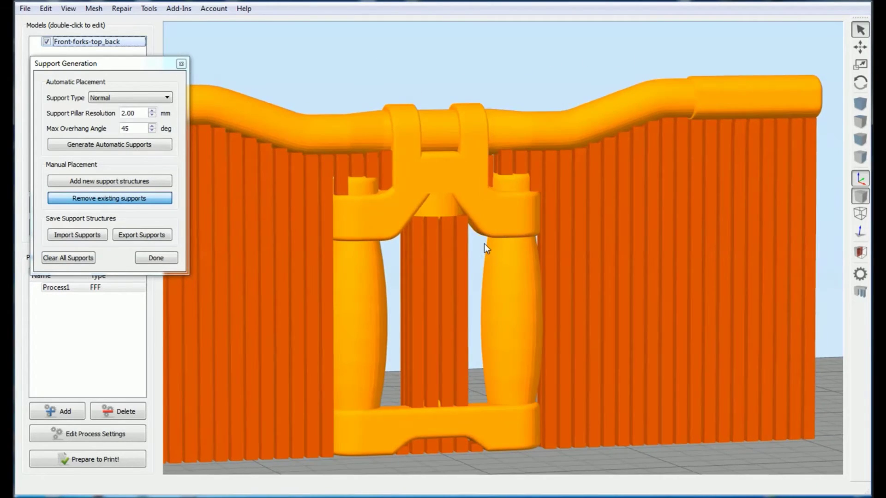
pyautogui.moveTo(461, 71); pyautogui.dragTo(605, 70)
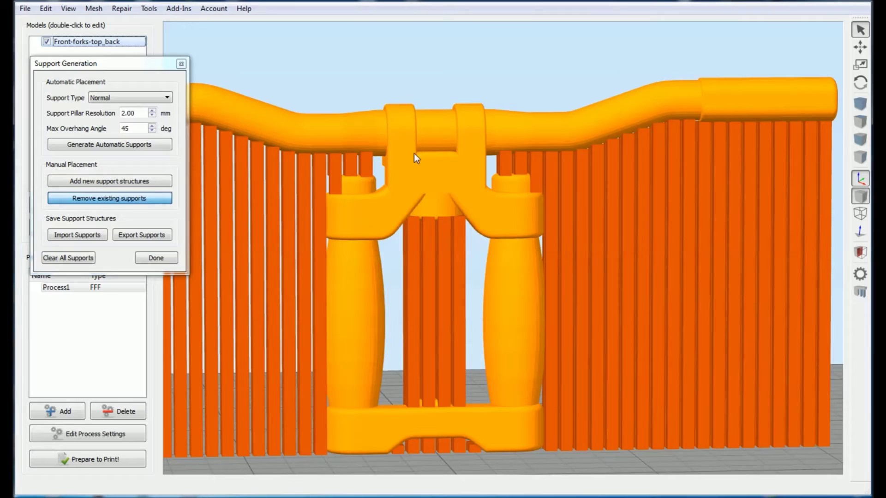
pyautogui.moveTo(560, 60); pyautogui.dragTo(333, 58)
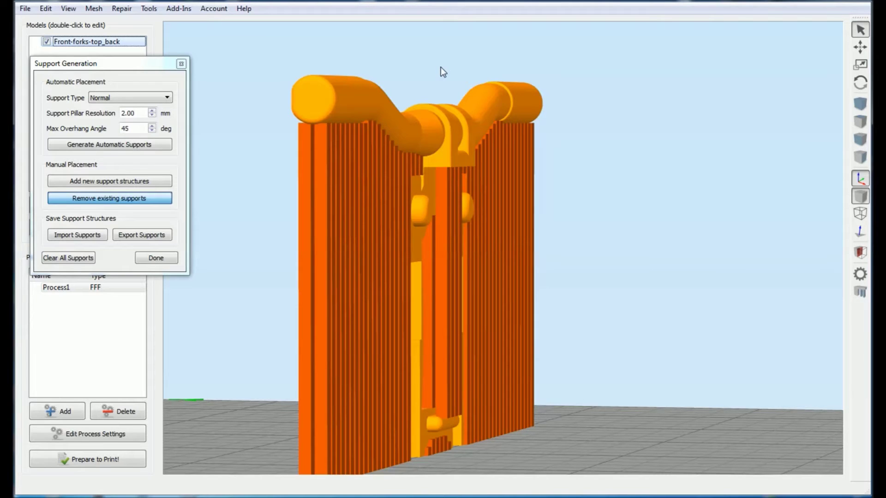
pyautogui.moveTo(441, 67); pyautogui.dragTo(366, 55)
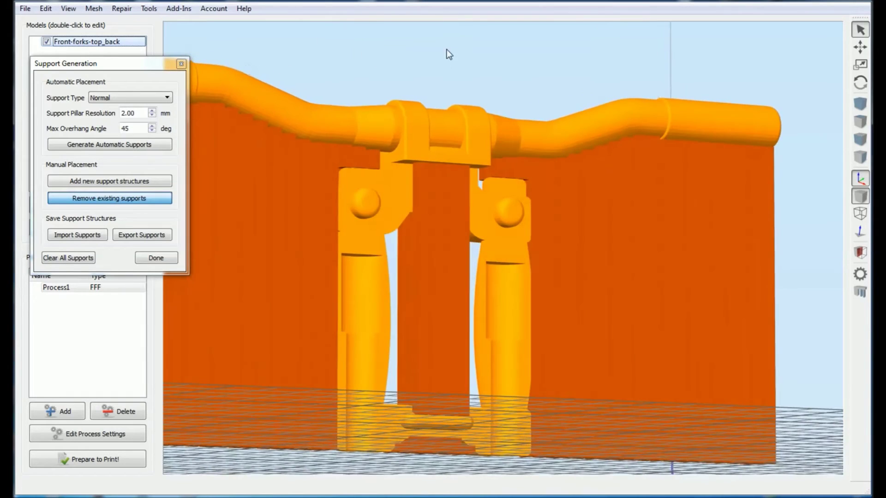
pyautogui.moveTo(447, 55); pyautogui.dragTo(377, 175)
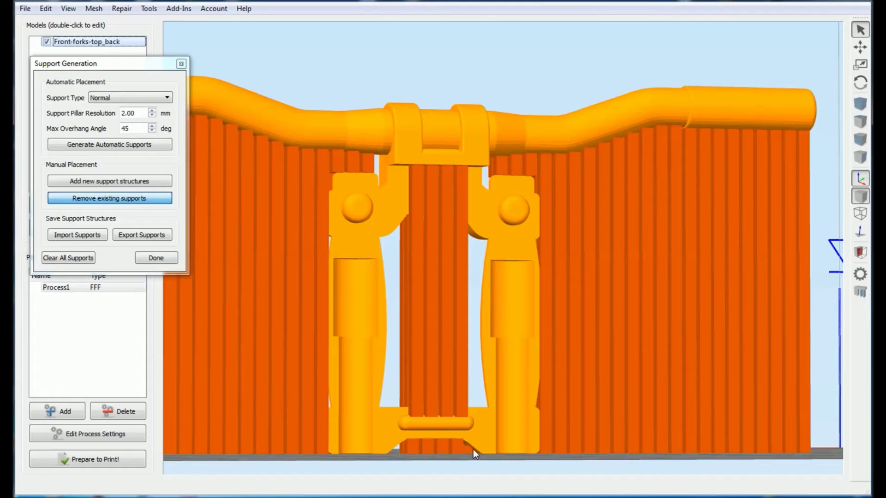
pyautogui.moveTo(368, 63); pyautogui.dragTo(593, 65)
pyautogui.scroll(-2, 511, 176)
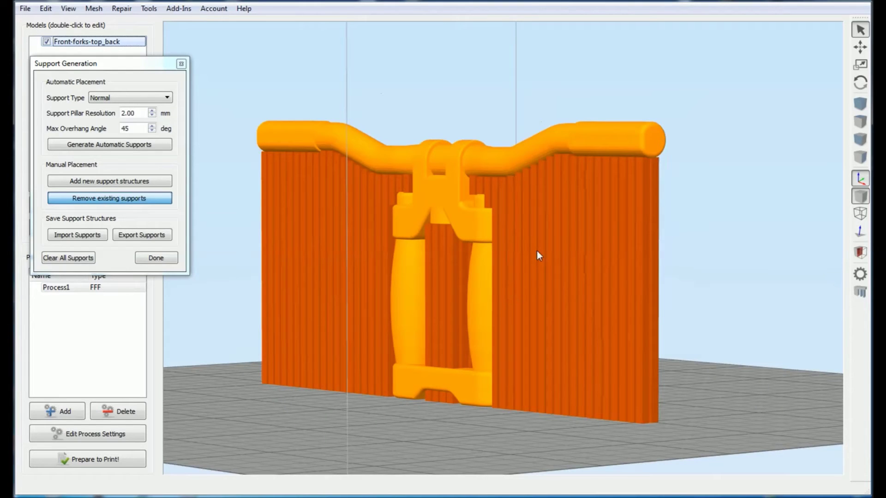
# Step: Check the trimmed 2.00 mm supports from side and front, then confirm with Done
pyautogui.moveTo(539, 107); pyautogui.dragTo(277, 108)
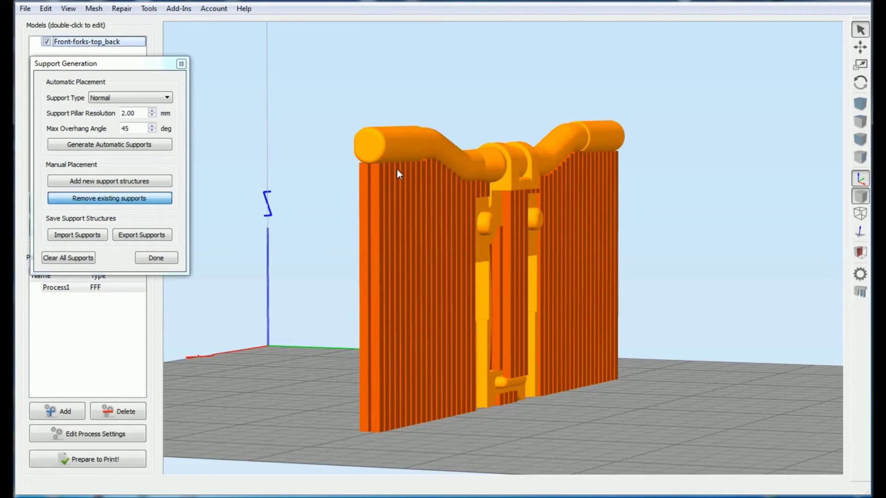
pyautogui.moveTo(342, 69); pyautogui.dragTo(470, 87)
pyautogui.scroll(5, 567, 67)
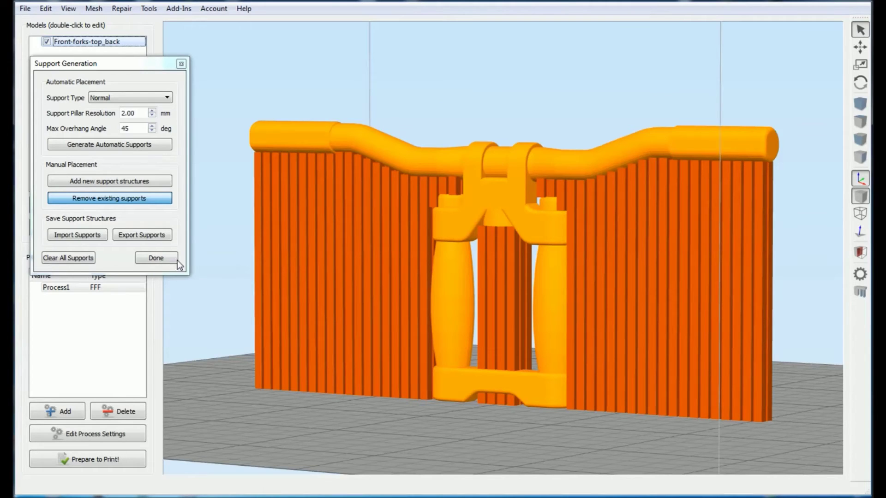
pyautogui.click(156, 258)
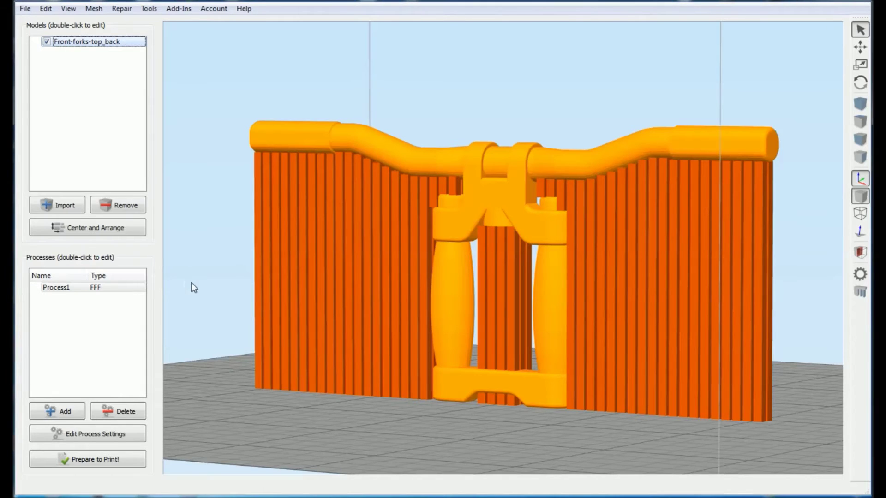
# Step: Slice the supported handlebar and orbit the full 68918-line toolpath preview (1 h 21 min, 10.22 g)
pyautogui.click(109, 461)
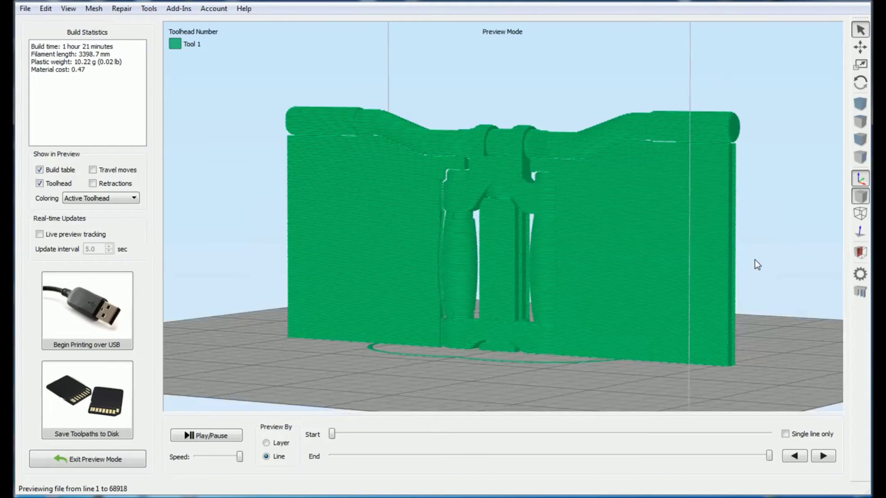
pyautogui.moveTo(771, 254); pyautogui.dragTo(328, 260)
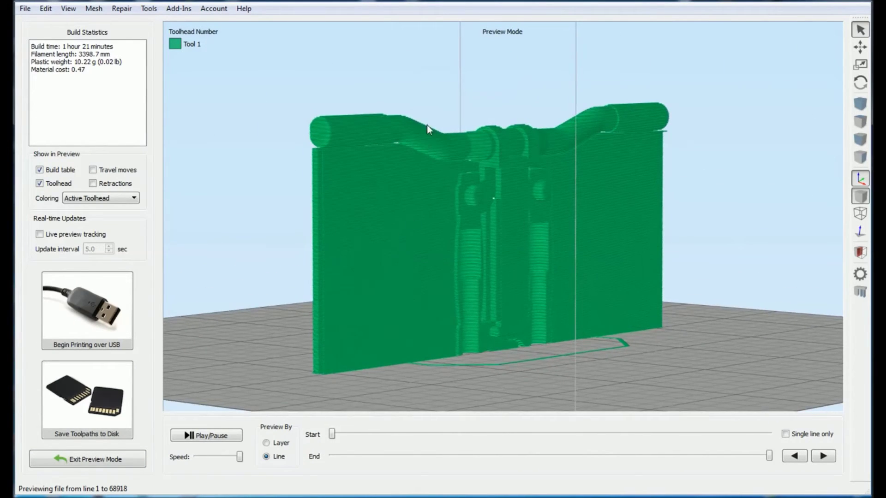
pyautogui.moveTo(397, 72); pyautogui.dragTo(364, 133)
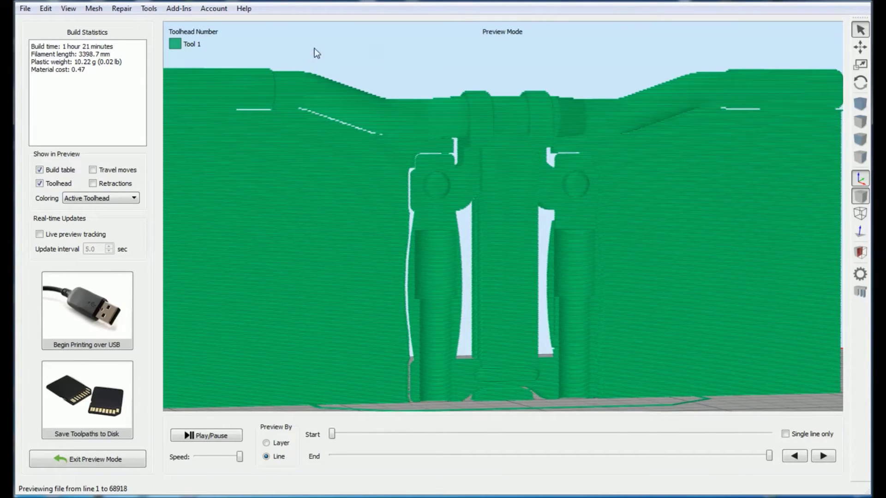
pyautogui.scroll(-5, 314, 48)
pyautogui.moveTo(449, 56); pyautogui.dragTo(473, 47)
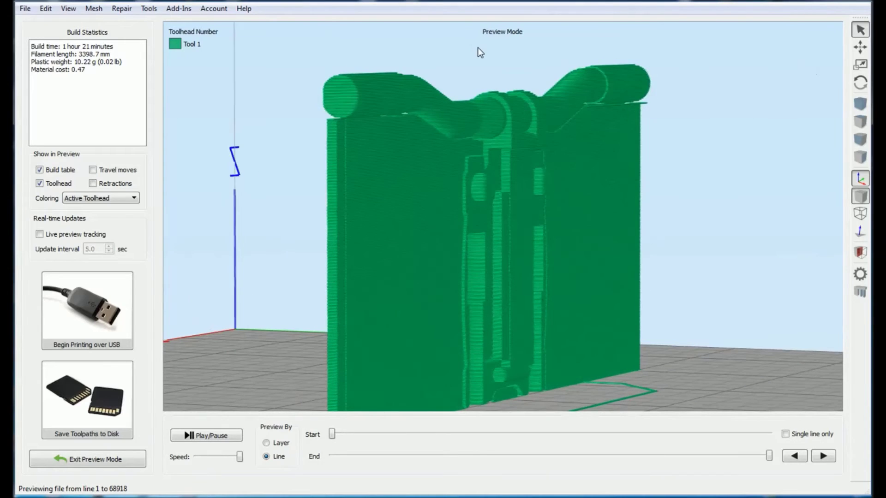
pyautogui.scroll(-1, 478, 218)
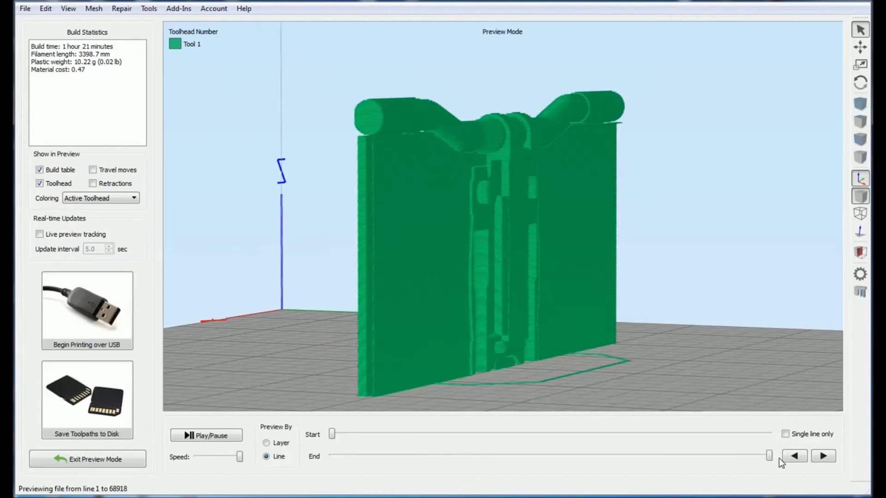
pyautogui.moveTo(768, 456); pyautogui.dragTo(344, 460)
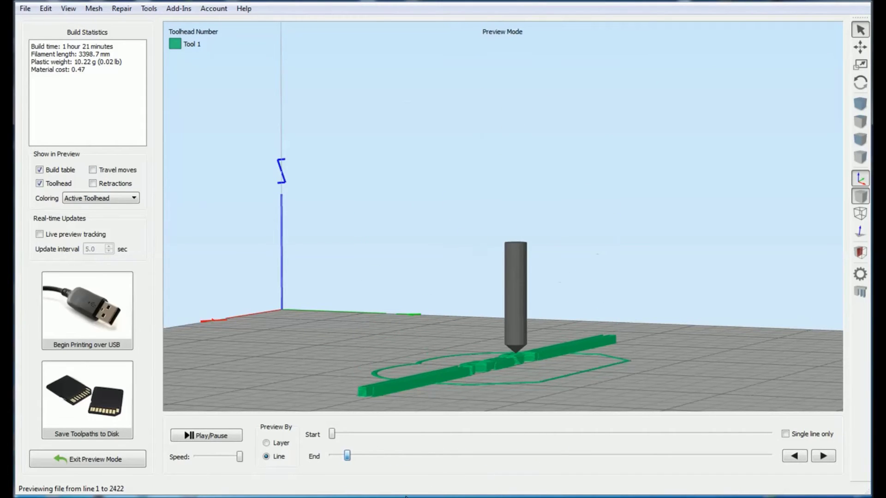
# Step: From a top view, advance the End slider through the early layers up to line 37626
pyautogui.moveTo(585, 249); pyautogui.dragTo(528, 261)
pyautogui.scroll(3, 576, 304)
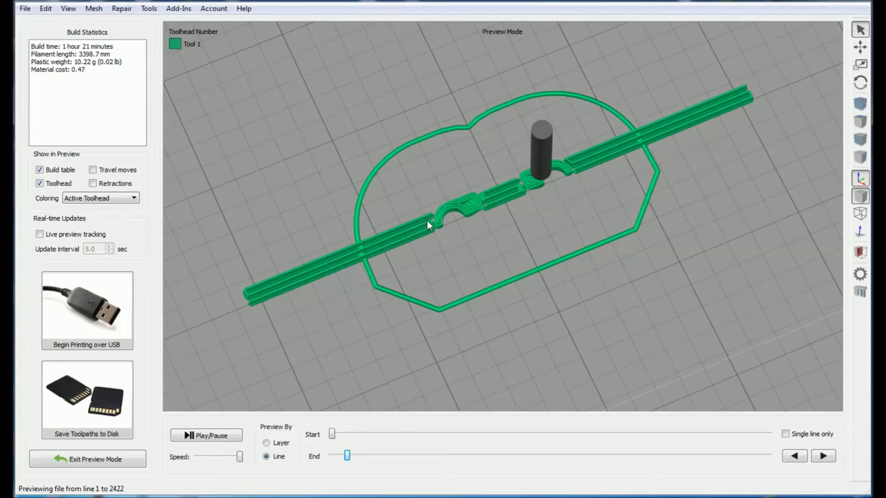
pyautogui.moveTo(347, 456); pyautogui.dragTo(382, 457)
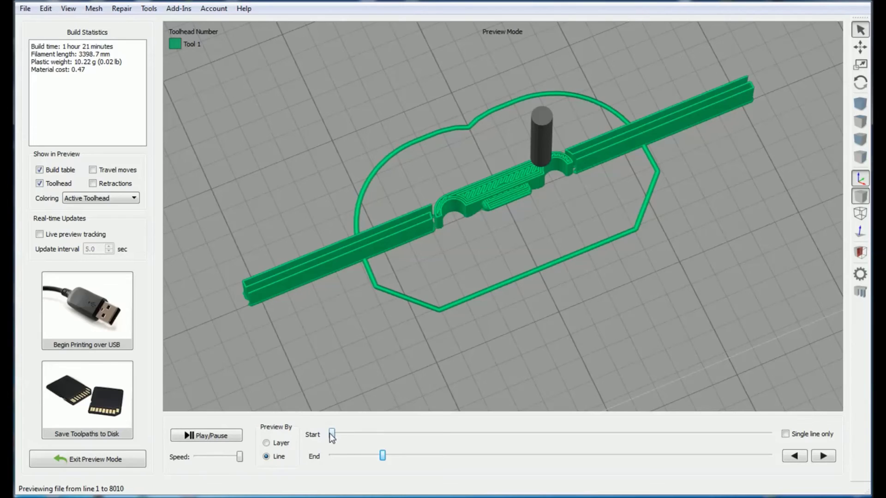
pyautogui.moveTo(383, 457); pyautogui.dragTo(411, 456)
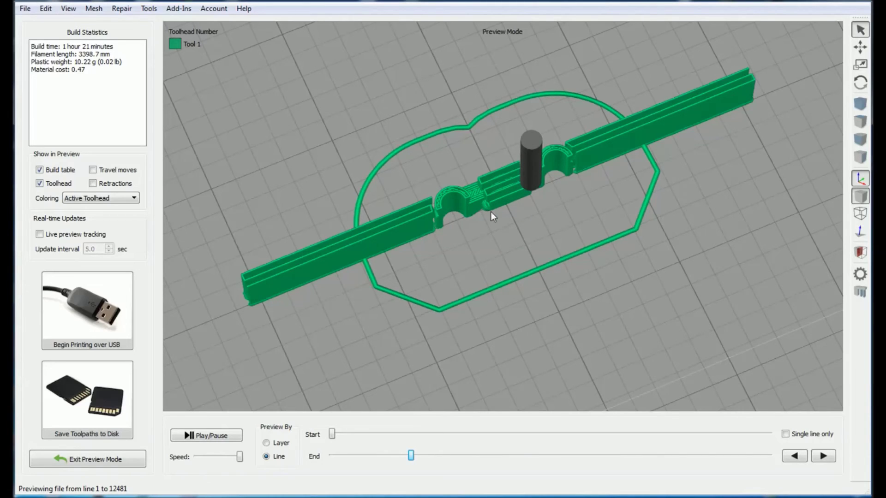
pyautogui.moveTo(411, 456); pyautogui.dragTo(537, 456)
pyautogui.scroll(-5, 530, 277)
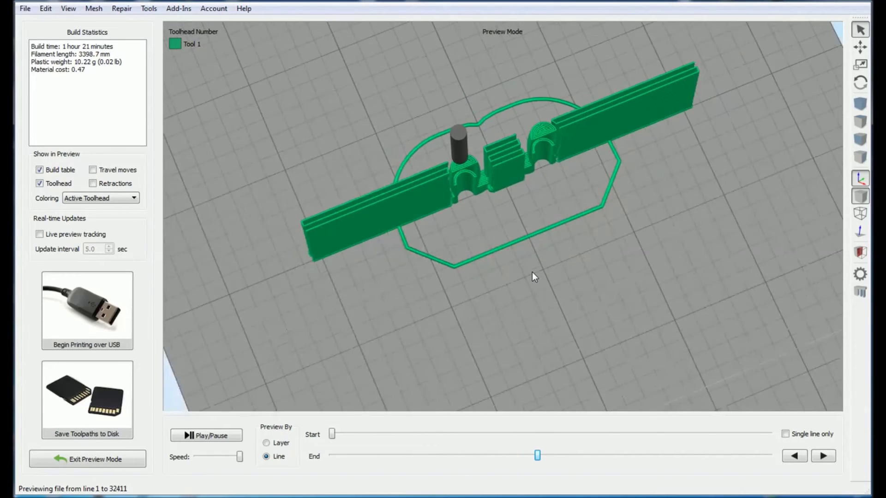
pyautogui.moveTo(539, 458); pyautogui.dragTo(569, 447)
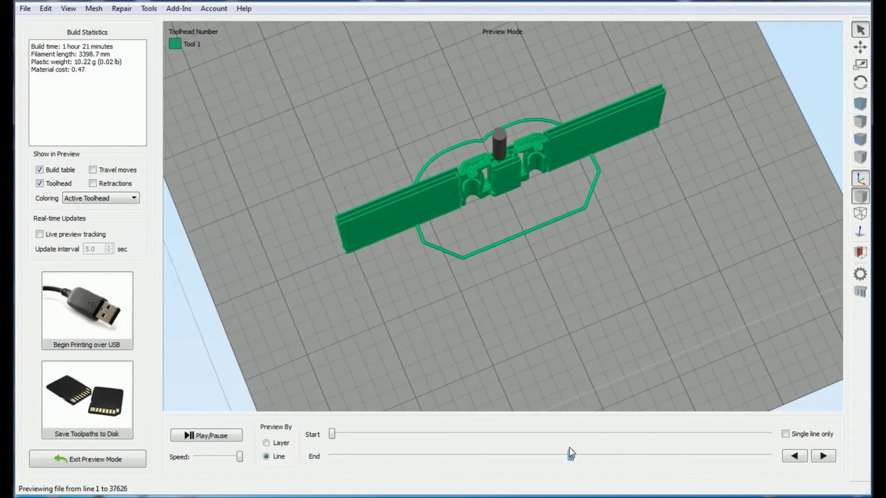
# Step: Zoom in on the handlebar and advance the preview to line 51502, showing the centre-section infill
pyautogui.scroll(2, 506, 82)
pyautogui.scroll(3, 506, 90)
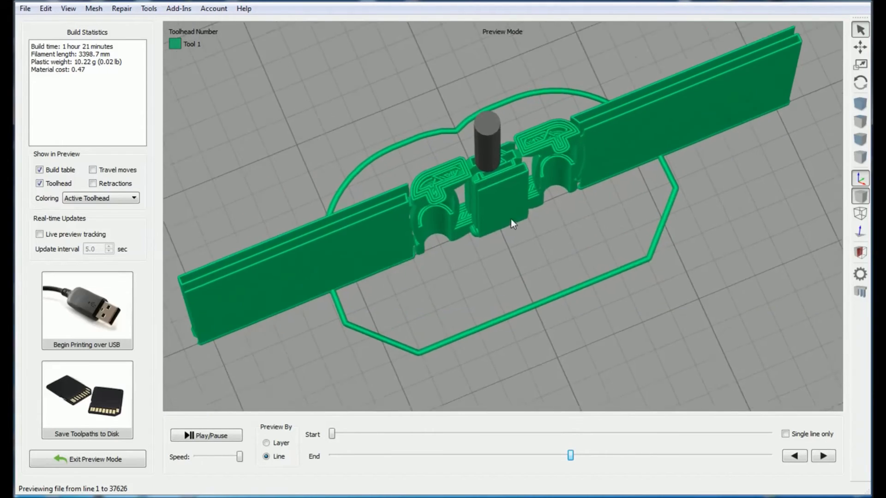
pyautogui.scroll(2, 503, 212)
pyautogui.moveTo(503, 187)
pyautogui.mouseDown()
pyautogui.moveTo(530, 125)
pyautogui.moveTo(500, 178)
pyautogui.mouseUp()
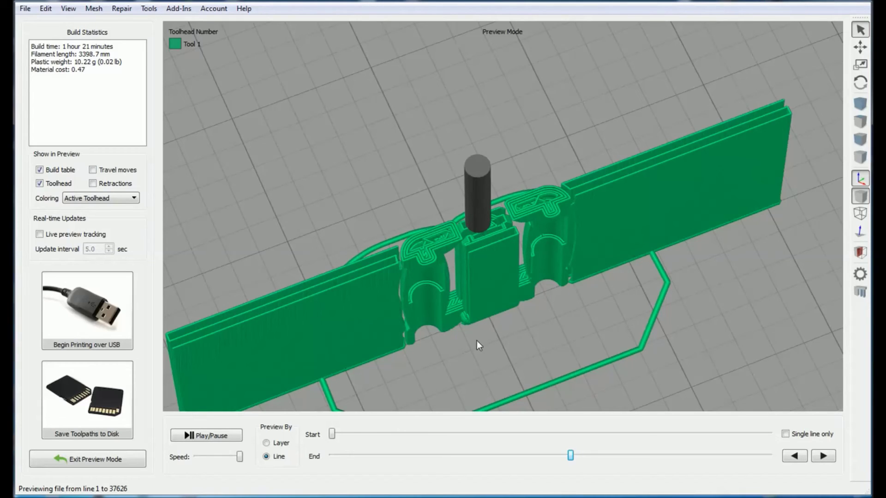
pyautogui.moveTo(572, 458); pyautogui.dragTo(583, 458)
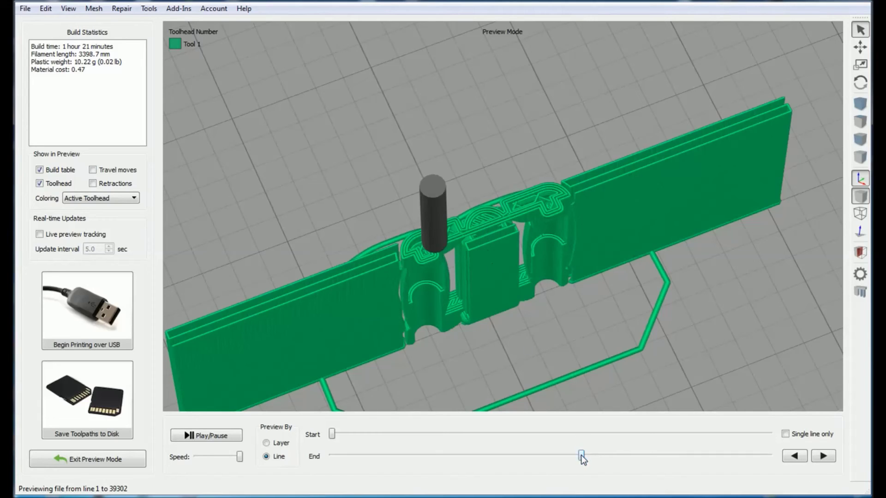
pyautogui.moveTo(581, 455); pyautogui.dragTo(658, 444)
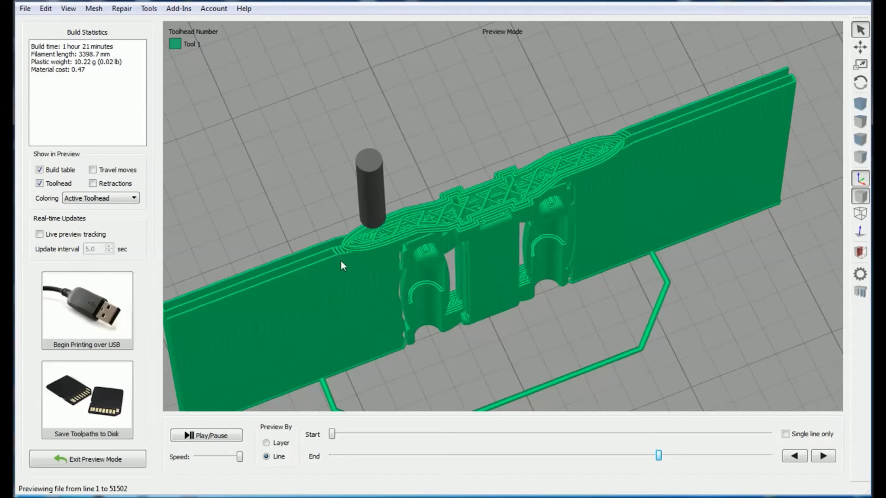
pyautogui.moveTo(340, 261); pyautogui.dragTo(494, 284, button='right')
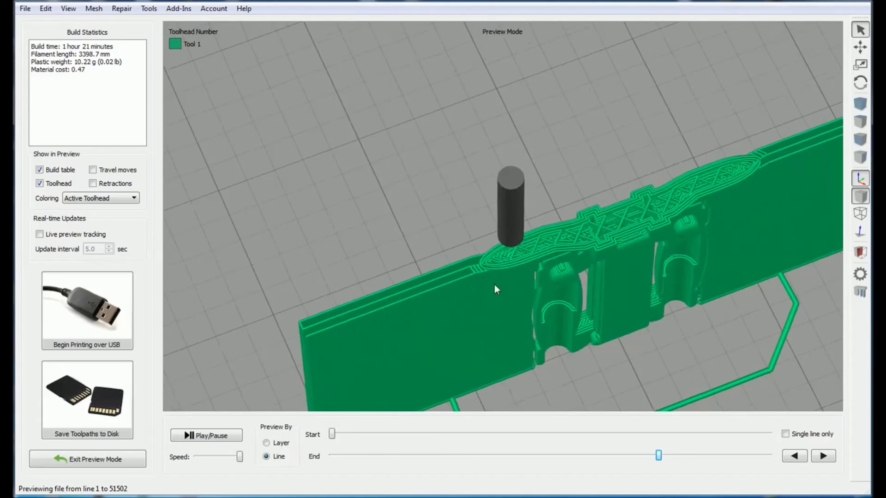
# Step: Zoom in on the top layers, then extend the preview to the final line 68918
pyautogui.moveTo(494, 284); pyautogui.dragTo(491, 233)
pyautogui.scroll(5, 513, 302)
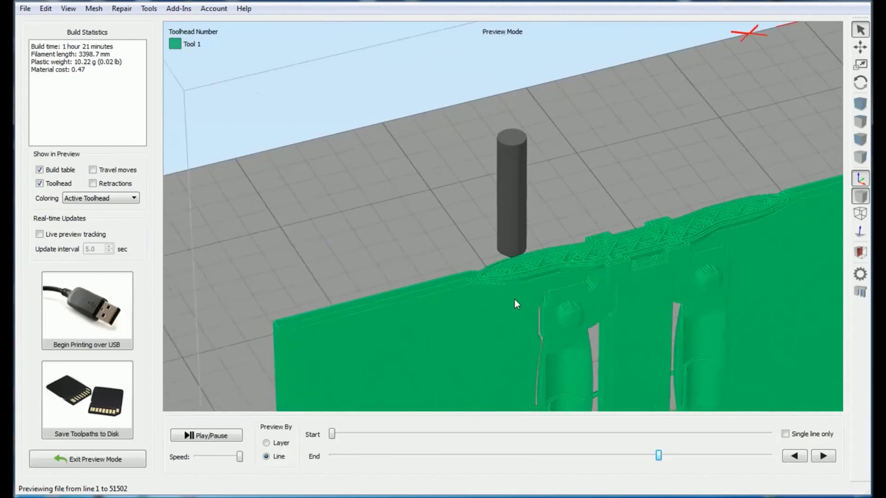
pyautogui.scroll(6, 475, 231)
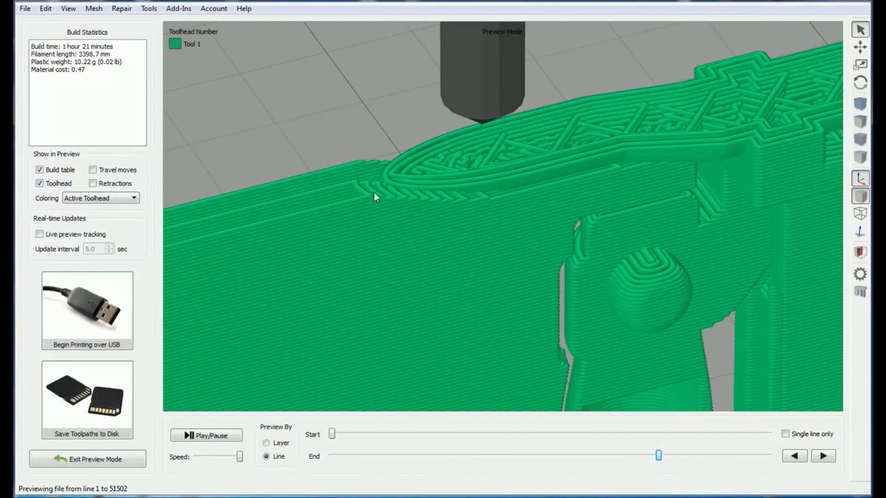
pyautogui.scroll(-6, 468, 289)
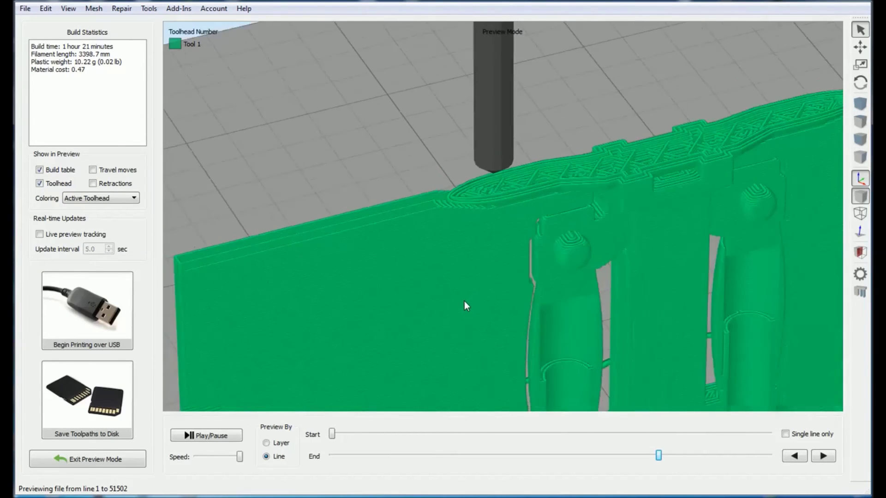
pyautogui.scroll(-5, 463, 307)
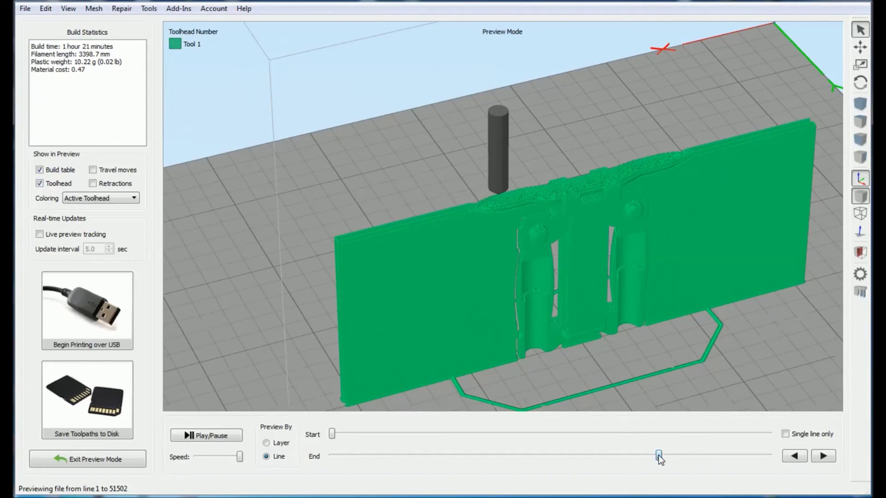
pyautogui.moveTo(658, 456); pyautogui.dragTo(768, 455)
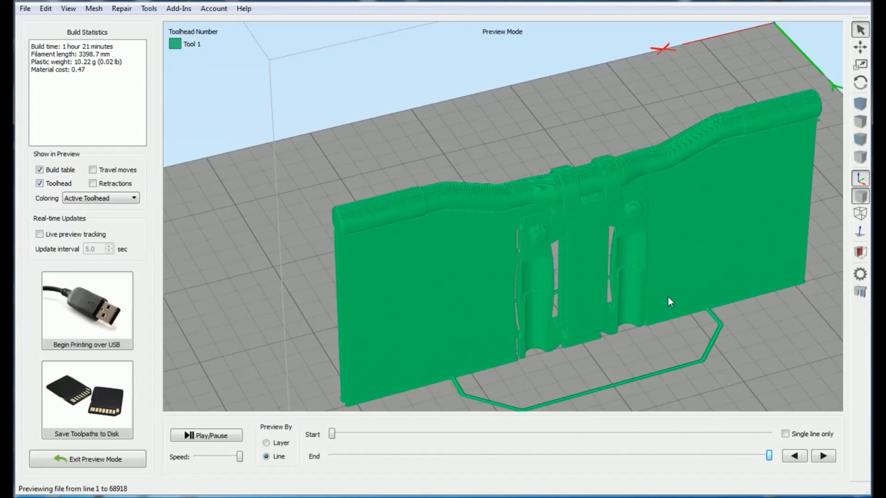
# Step: Orbit to a low front view and exit preview mode to the handlebar model with orange supports
pyautogui.moveTo(451, 110); pyautogui.dragTo(591, 124)
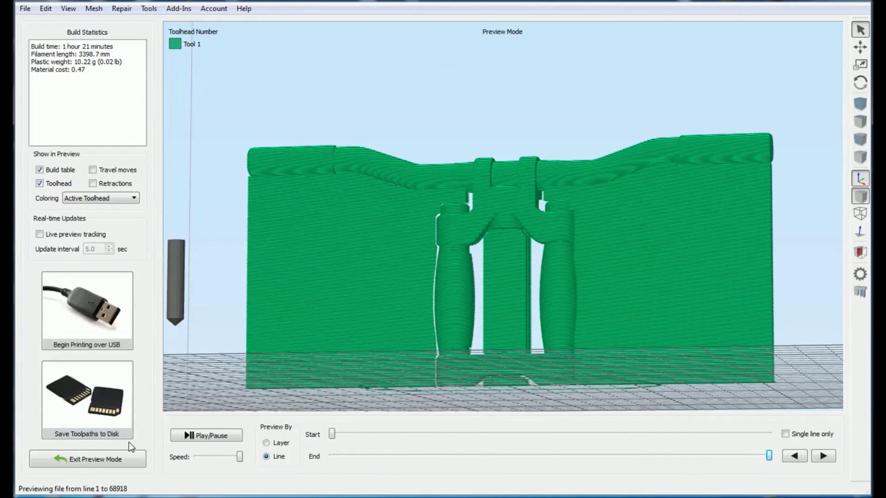
pyautogui.moveTo(295, 316); pyautogui.dragTo(446, 276)
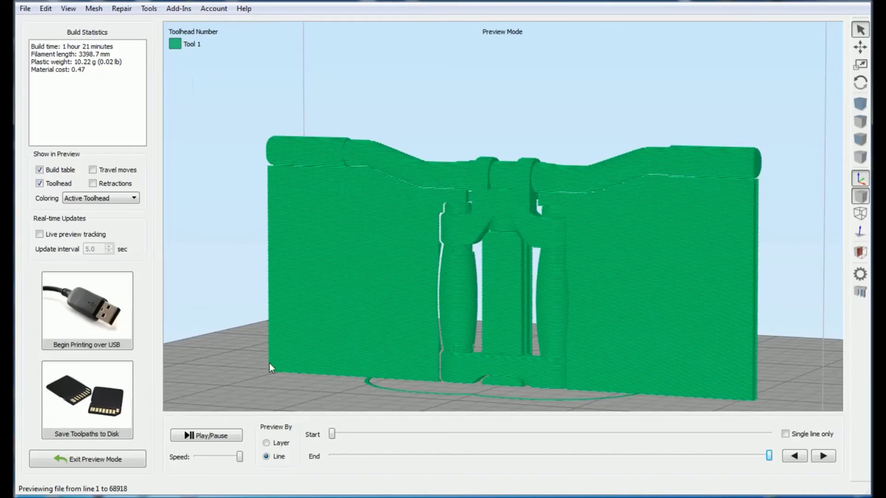
pyautogui.click(136, 463)
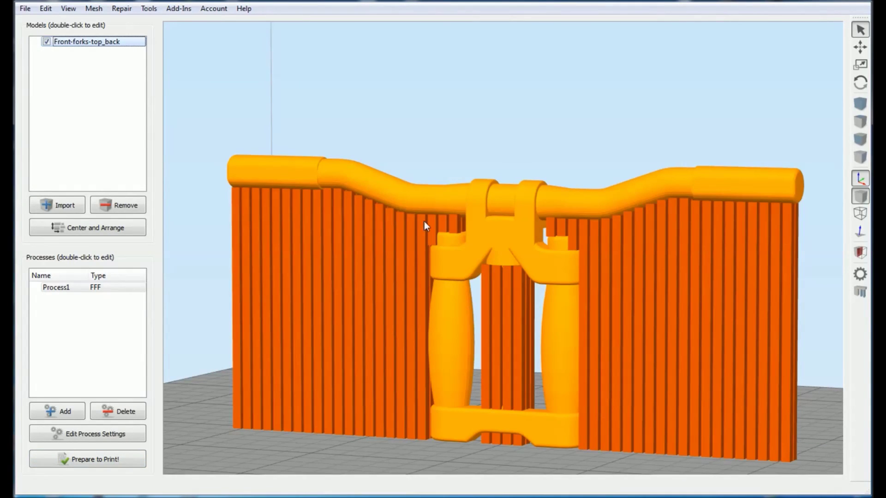
pyautogui.moveTo(572, 156); pyautogui.dragTo(328, 117)
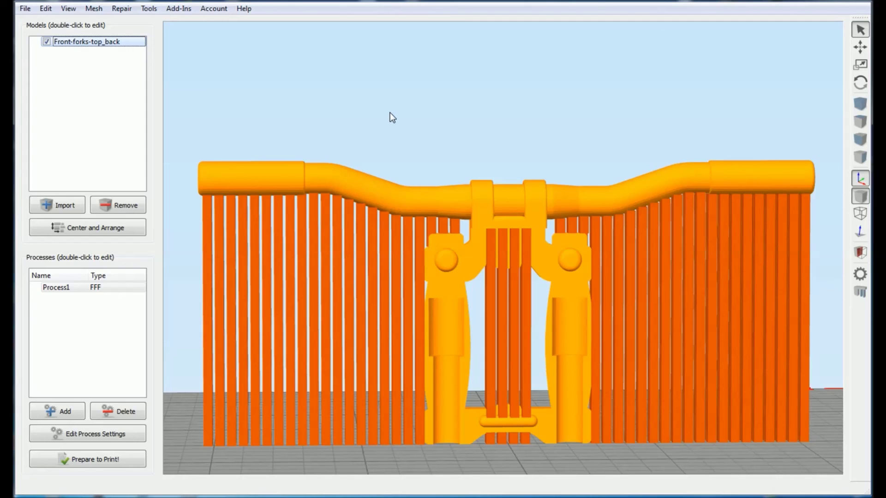
pyautogui.moveTo(430, 156); pyautogui.dragTo(606, 124)
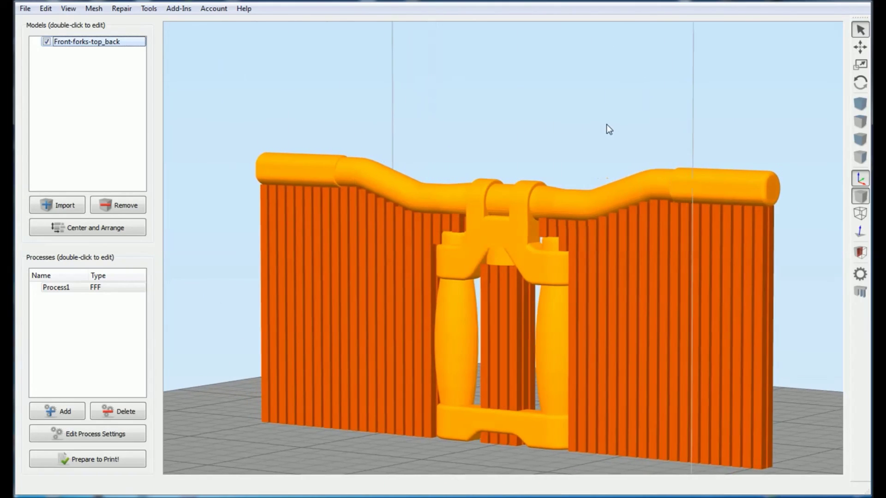